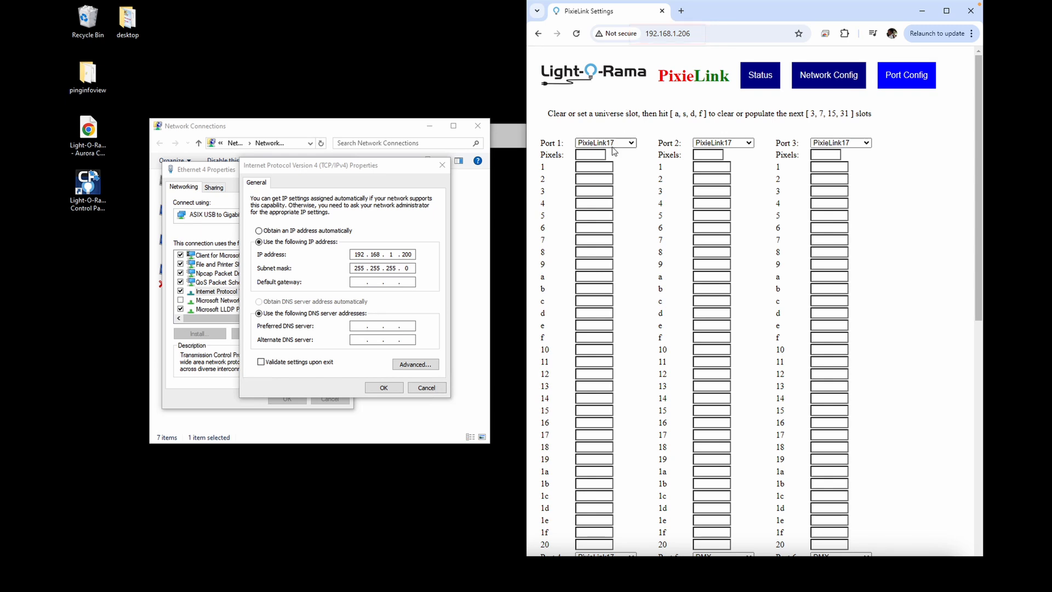
Step: Set the protocol of Port 1 to PixieLink17
click(631, 143)
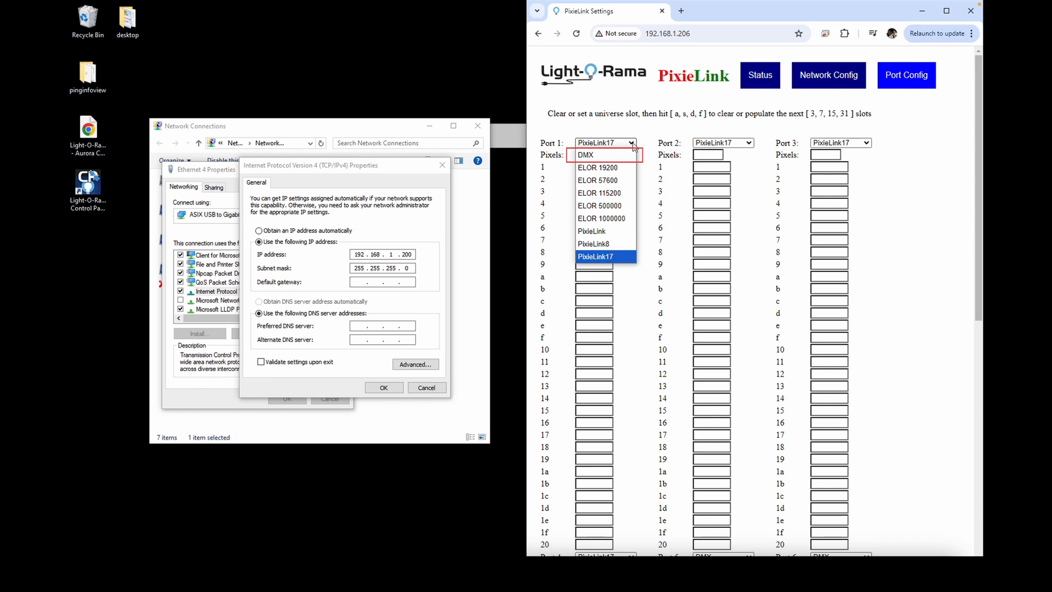
click(607, 256)
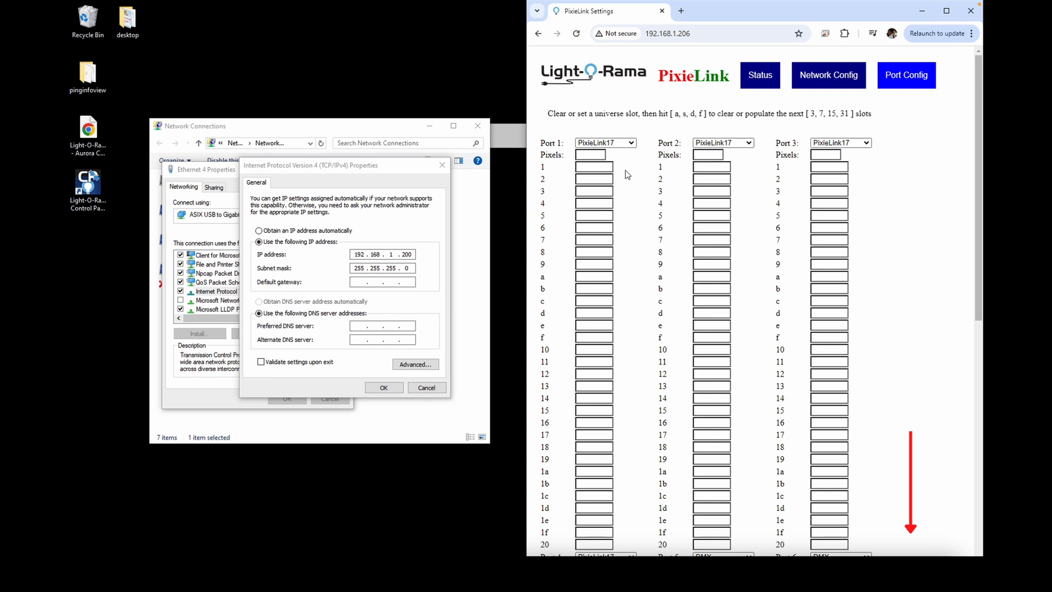
click(587, 156)
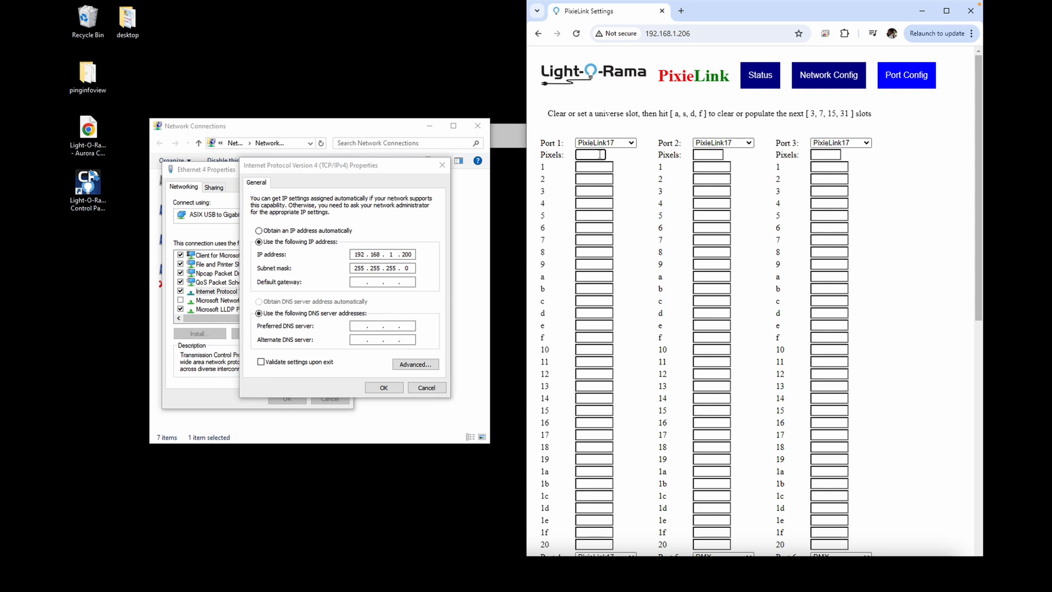
text(100)
key(BackSpace)
key(BackSpace)
key(BackSpace)
Step: Assign universe 1 to the first slot of Port 1 and populate the next 31 slots sequentially
click(624, 160)
text(1)
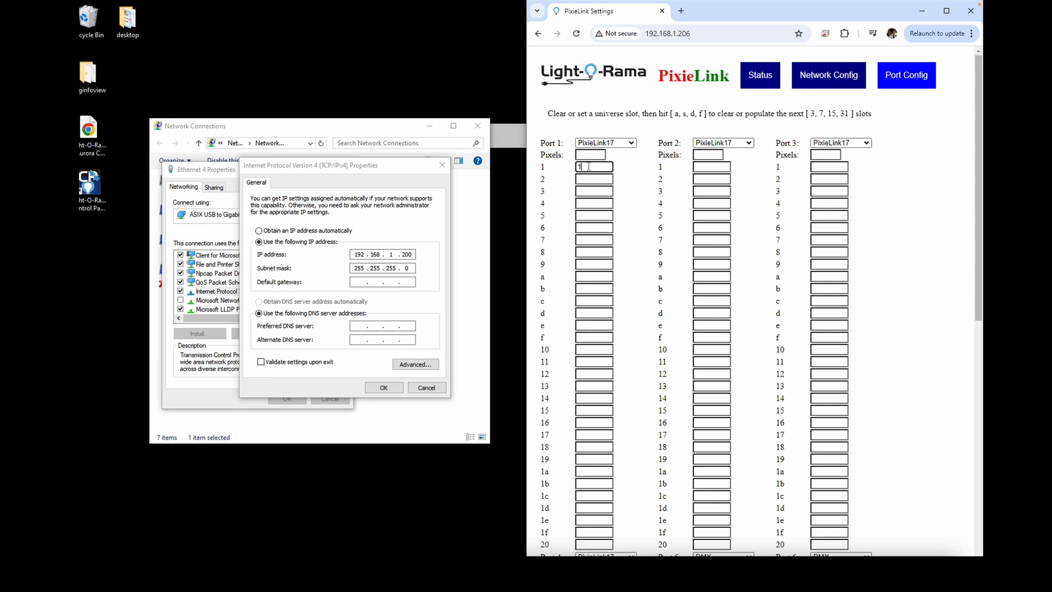
key(f)
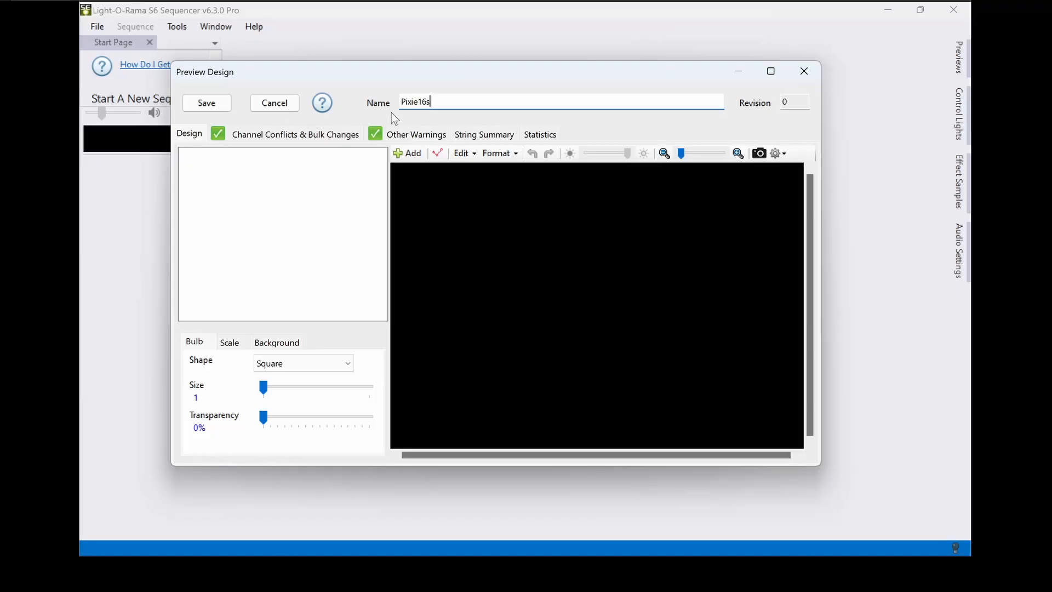
Step: In the Light-O-Rama S6 Sequencer, add a new prop to the Pixie16s preview and give it the Tree 180 shape
click(408, 153)
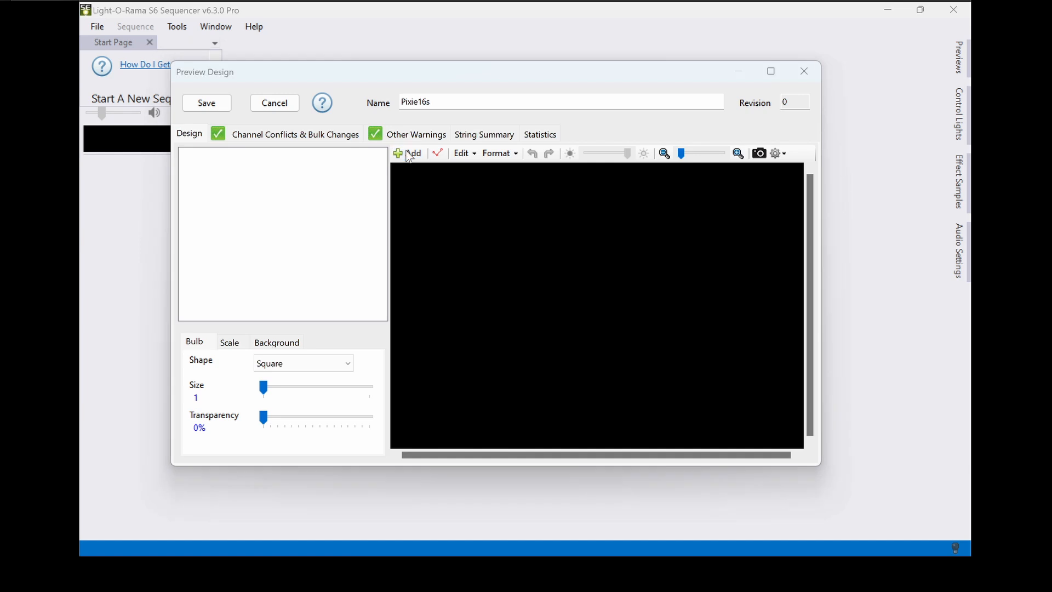
double_click(394, 192)
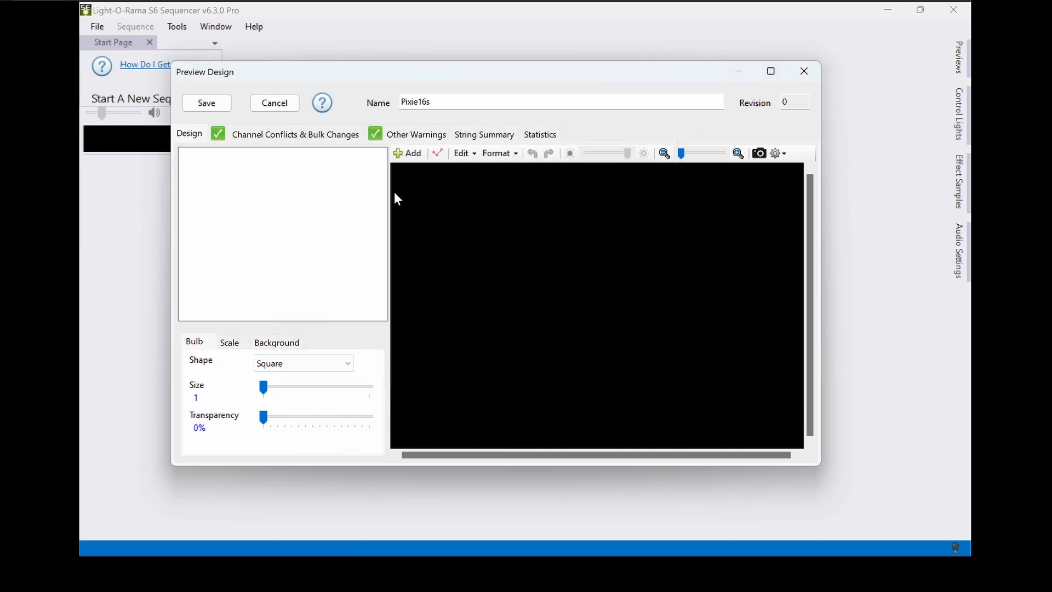
click(452, 156)
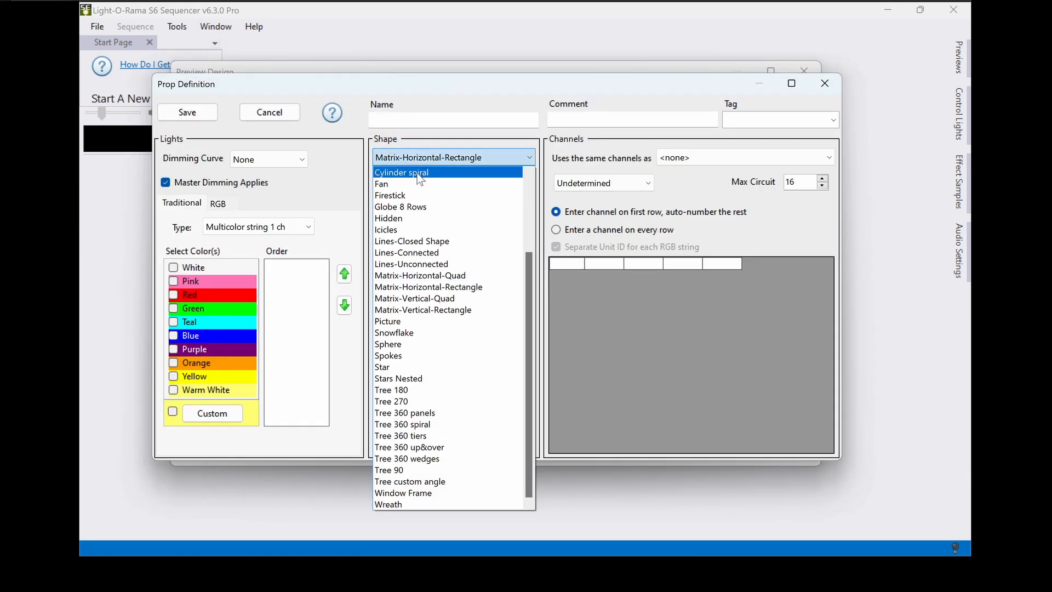
click(451, 399)
Step: Set the tree prop to 100 lights per string and make its lights RGB pixels
double_click(464, 197)
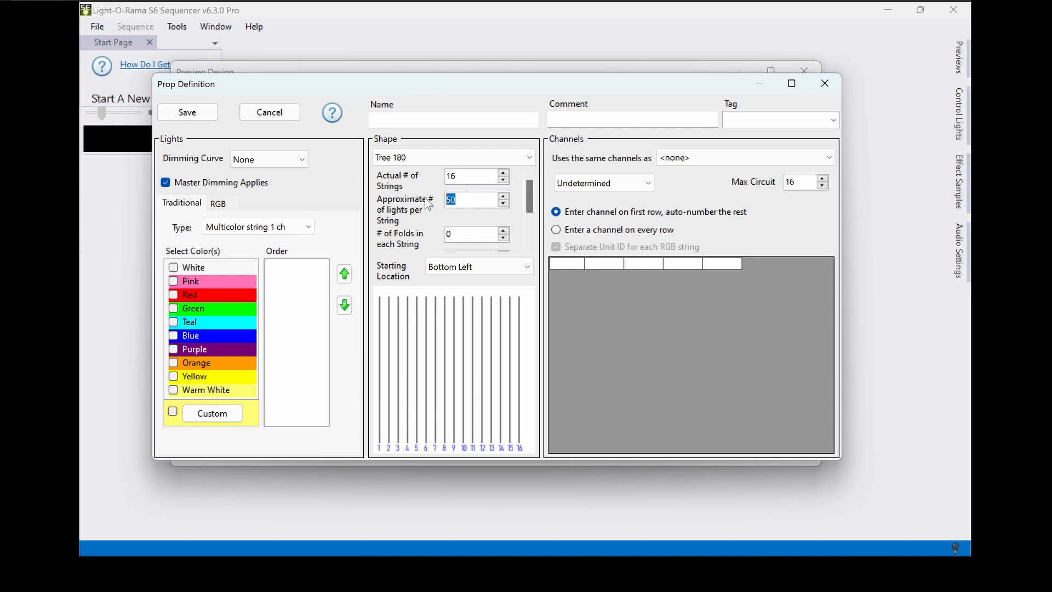
text(100)
click(218, 203)
Step: Name the prop "Pixie 16 Unit ID 11 - Port 1 PixieLink", set its channels to DMX and review the universe assignments
click(378, 120)
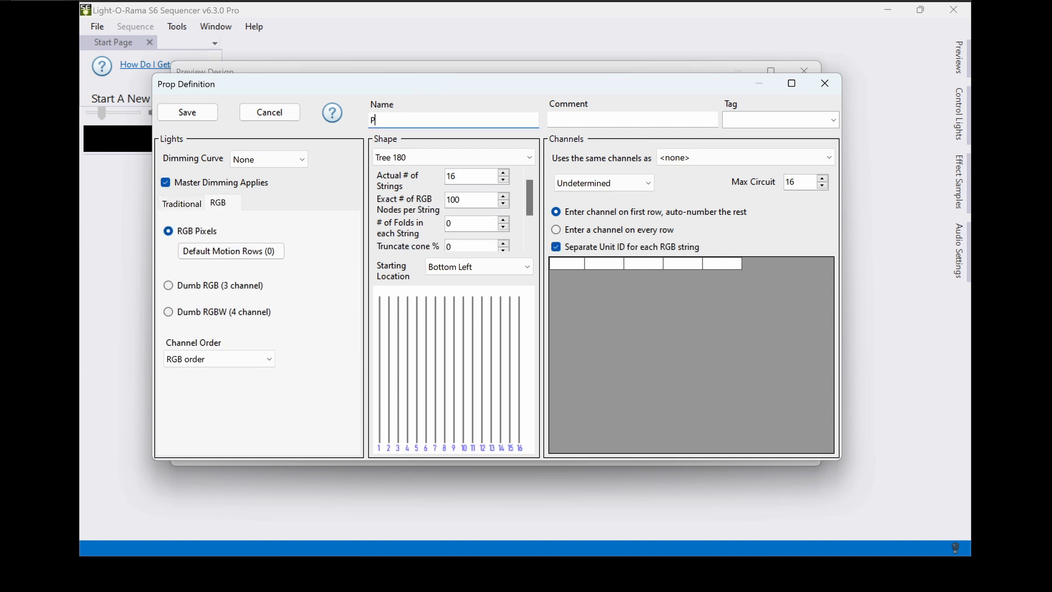
text(Pixie 16 Unit ID 1 - Port 1 PixieLink)
click(612, 185)
click(590, 209)
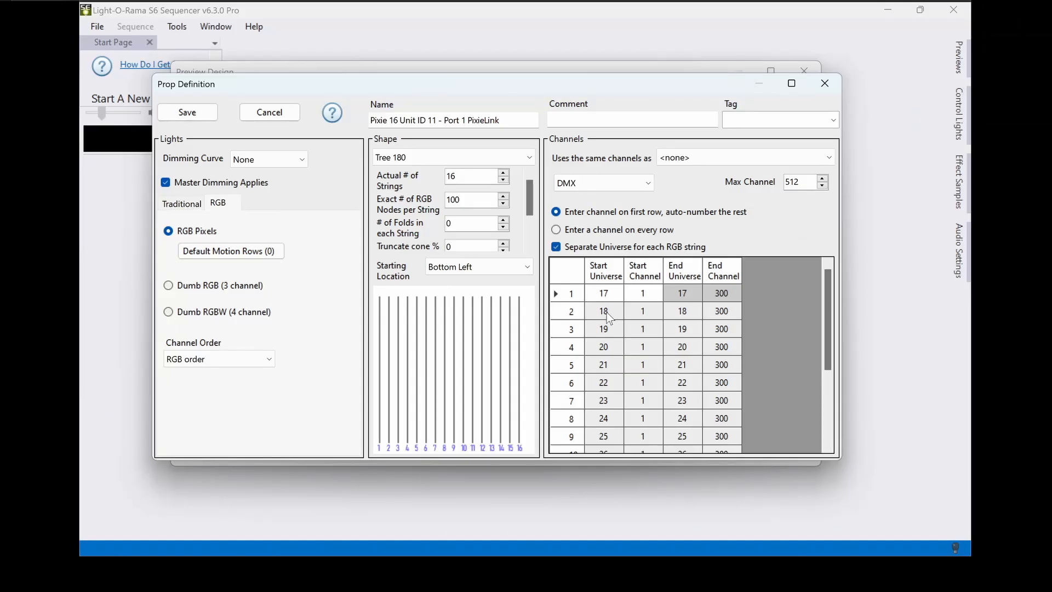
scroll(609, 318, down, 3)
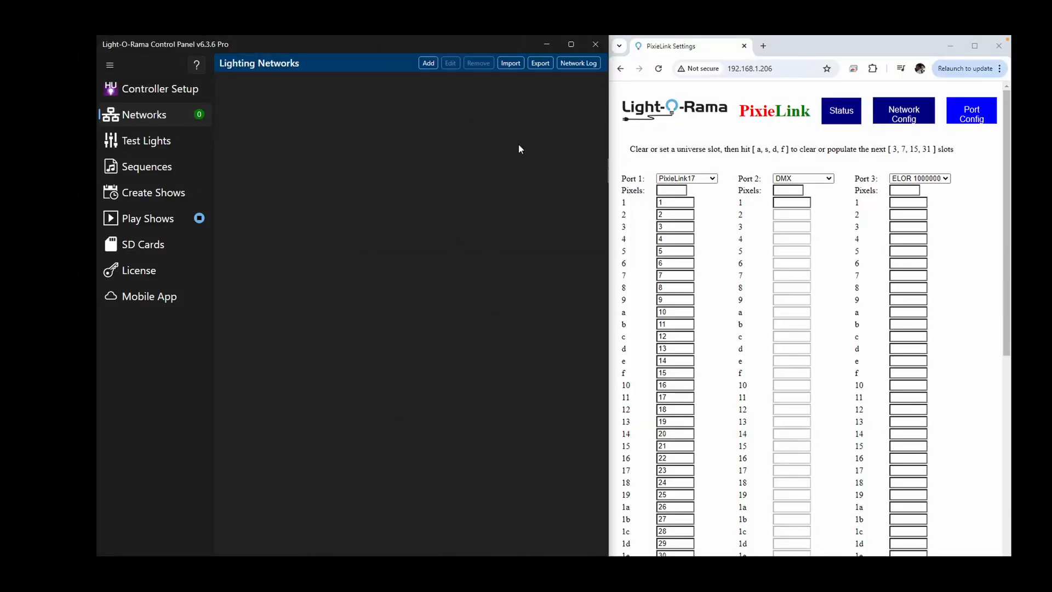
Step: In the Light-O-Rama Control Panel, add an E1.31 (sACN) controller network named "PixieLink 1" with end universe 32
click(427, 63)
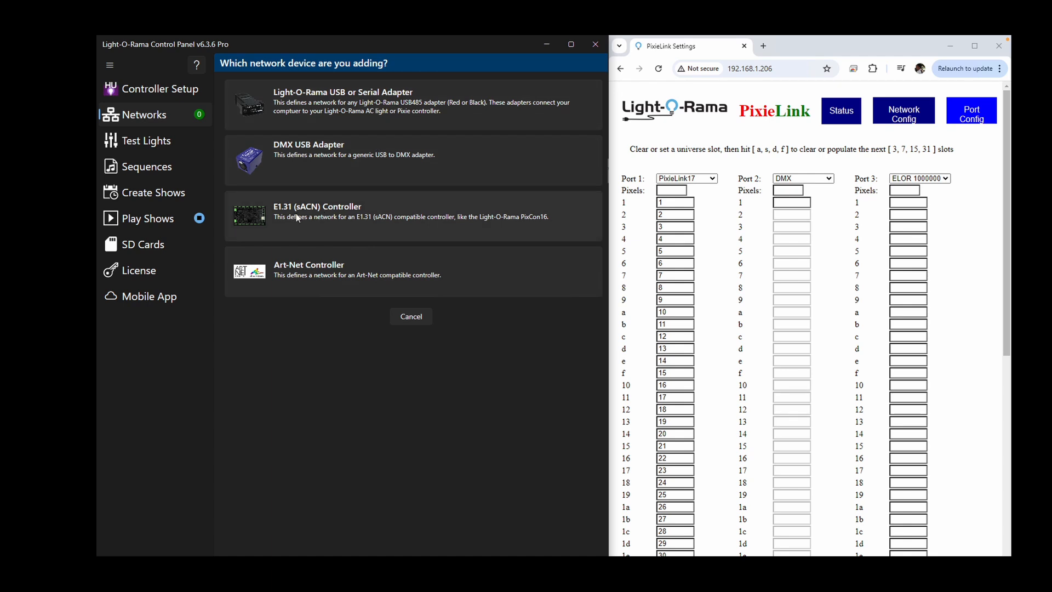
click(342, 215)
click(265, 99)
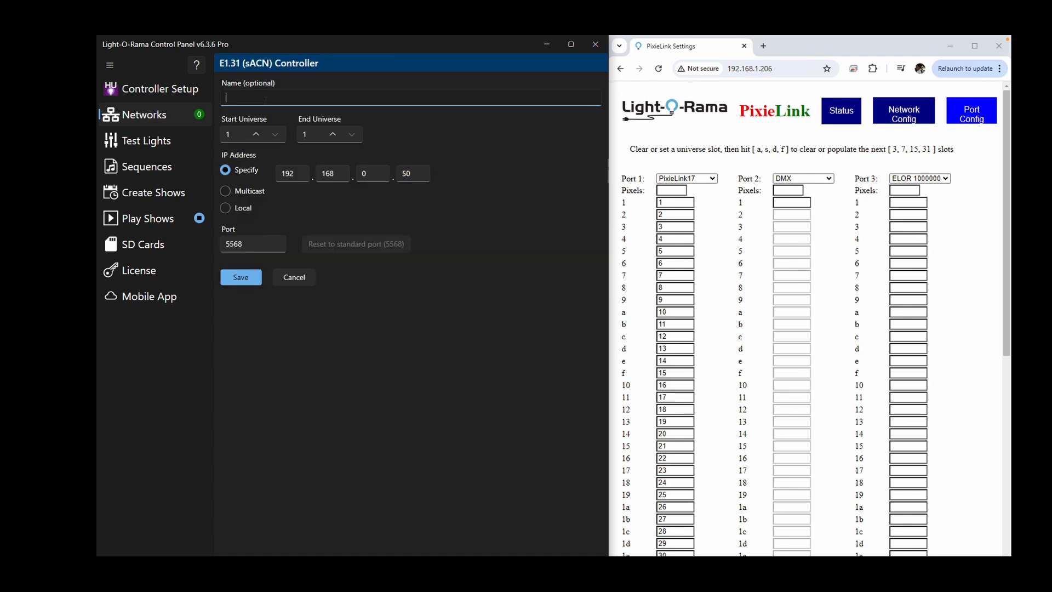
text(Pixielink 1)
click(312, 134)
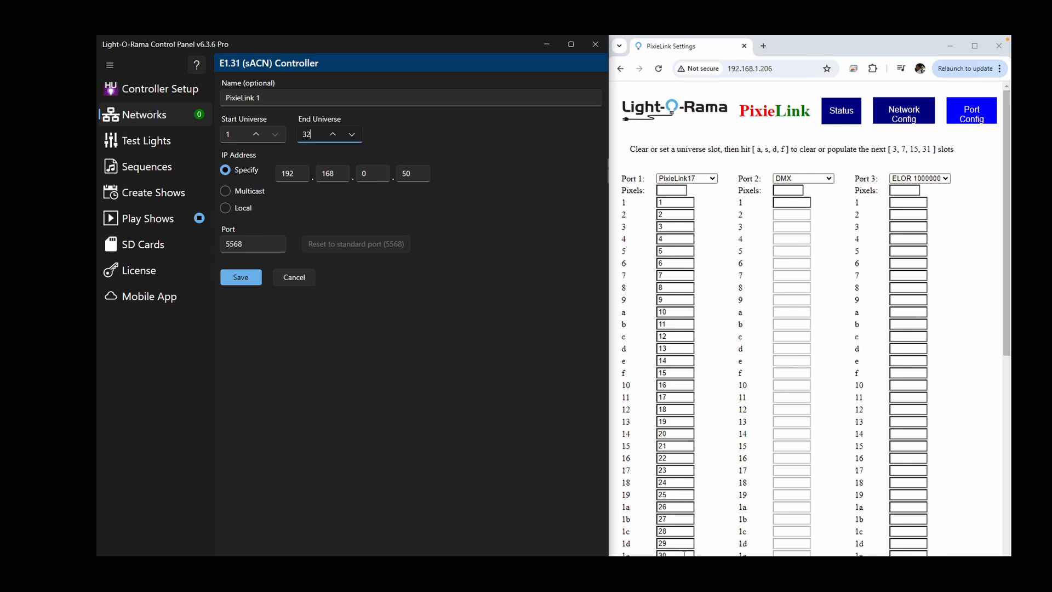
Step: Set the E1.31 controller's IP address to 192.168.1.206 and save the network
click(376, 174)
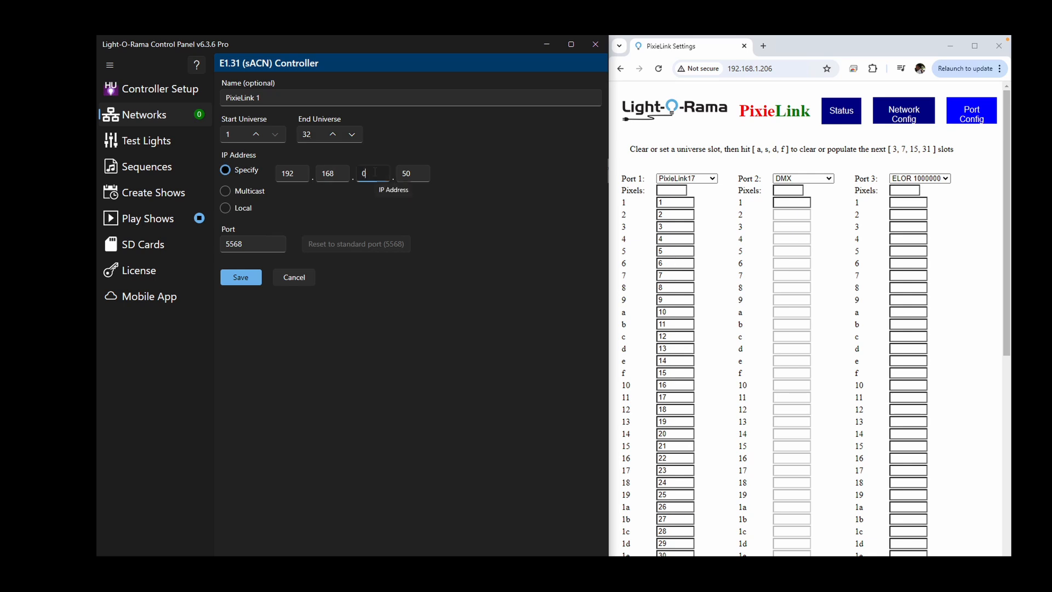
key(BackSpace)
text(1)
click(403, 173)
key(BackSpace)
key(BackSpace)
text(206)
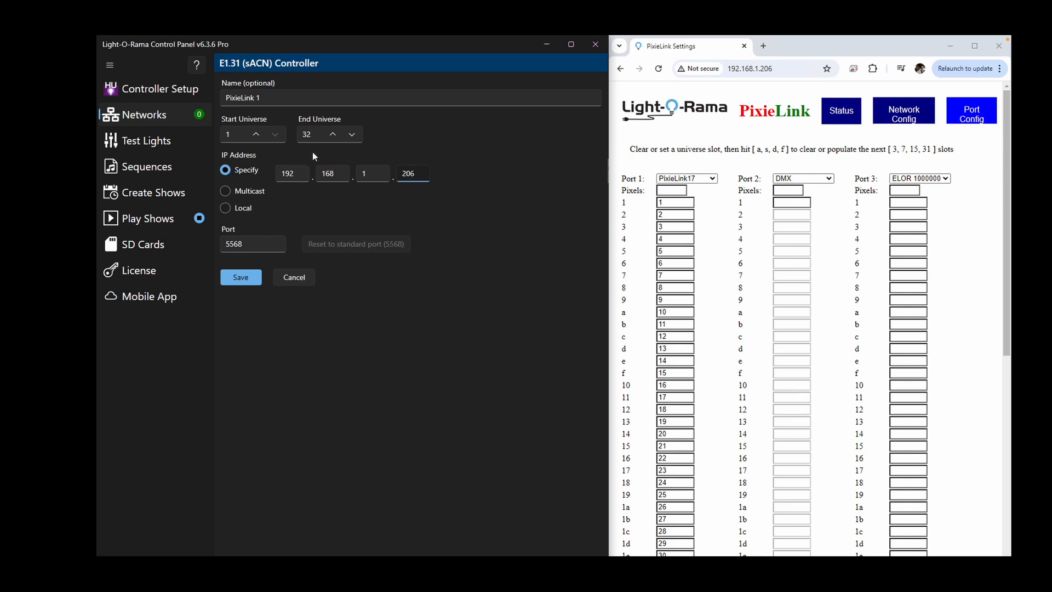
click(241, 277)
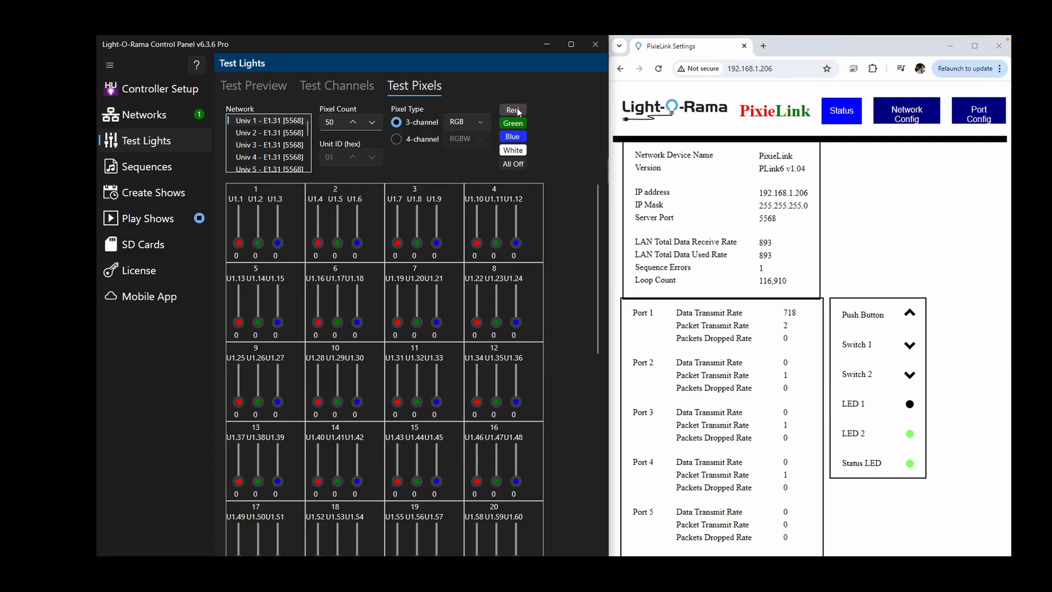
Step: Turn all test pixels on Universe 1 red
click(517, 109)
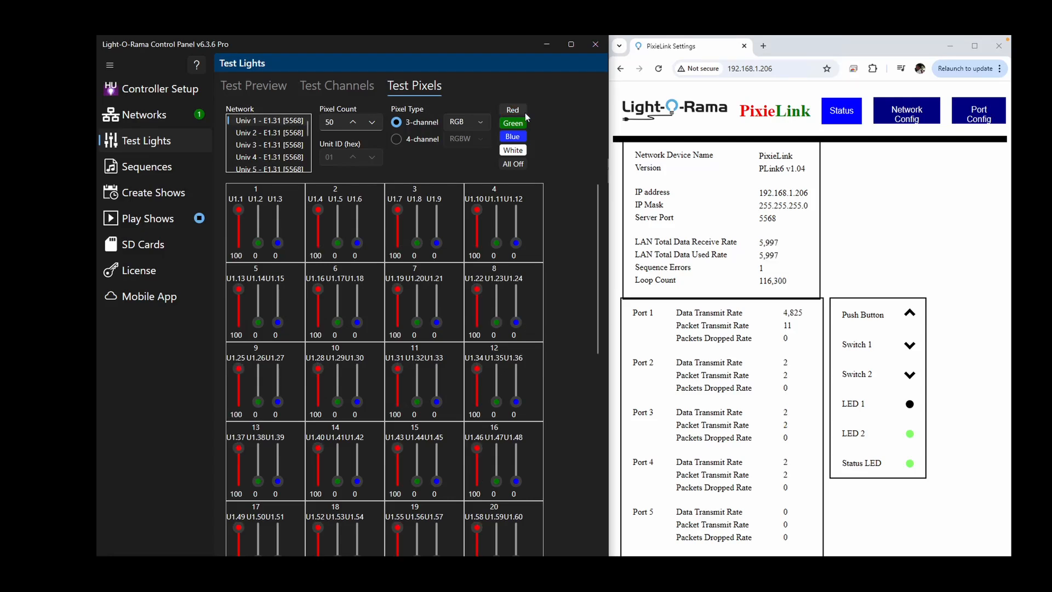